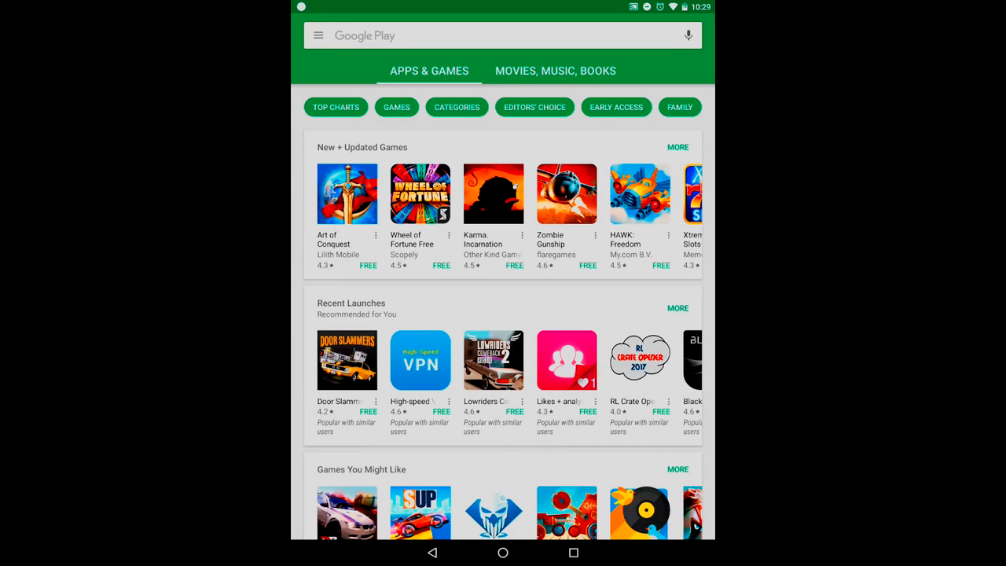
# Step: Search 'system ui tuner' in Play Store, install UI Tuner Enable [root] and launch it
pyautogui.click(503, 35)
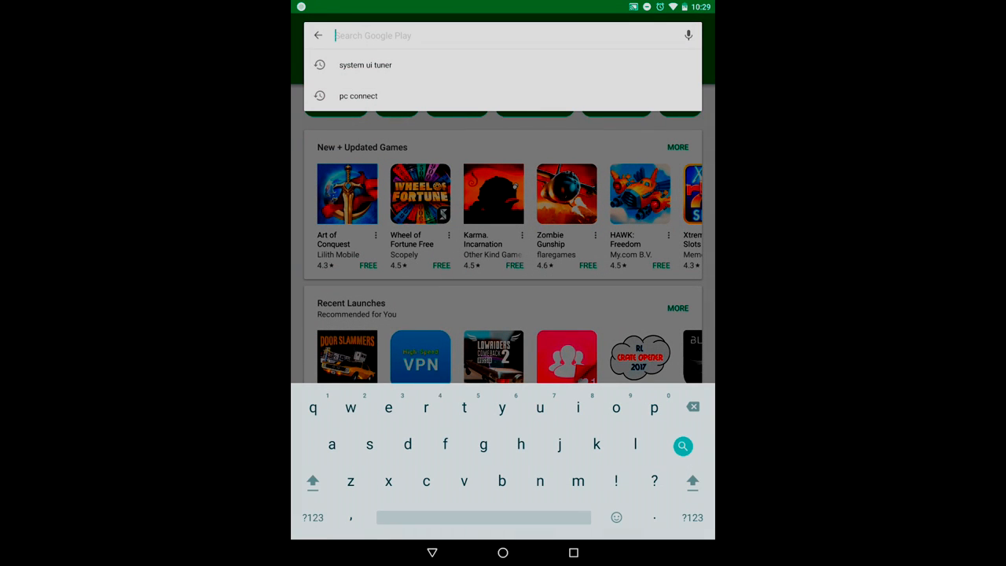
pyautogui.click(365, 65)
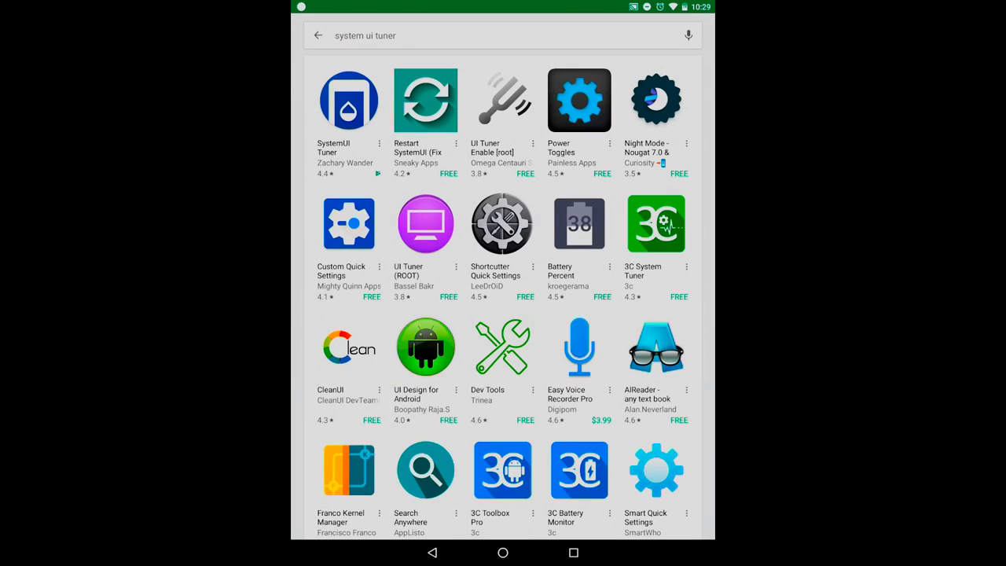
pyautogui.click(504, 118)
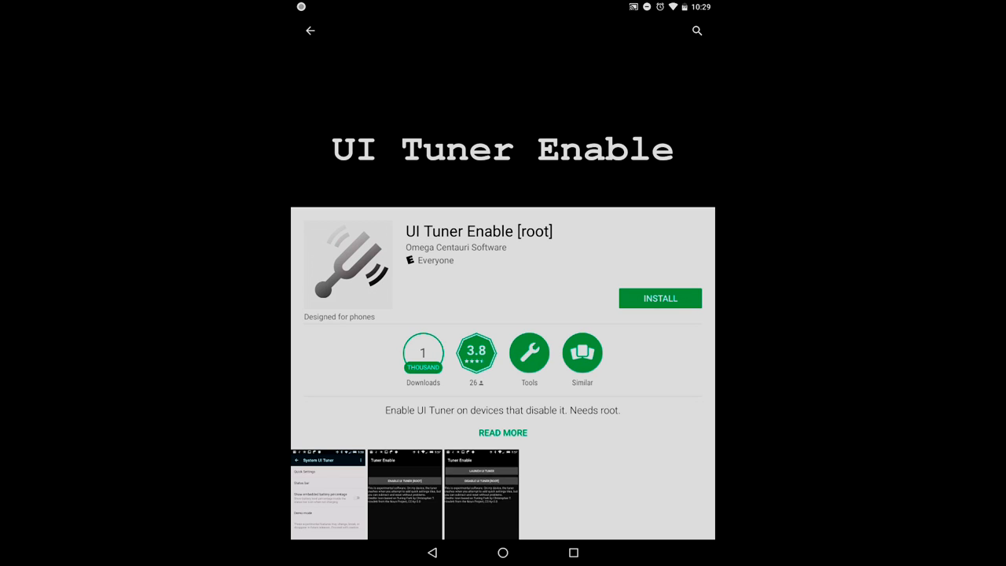
pyautogui.click(661, 298)
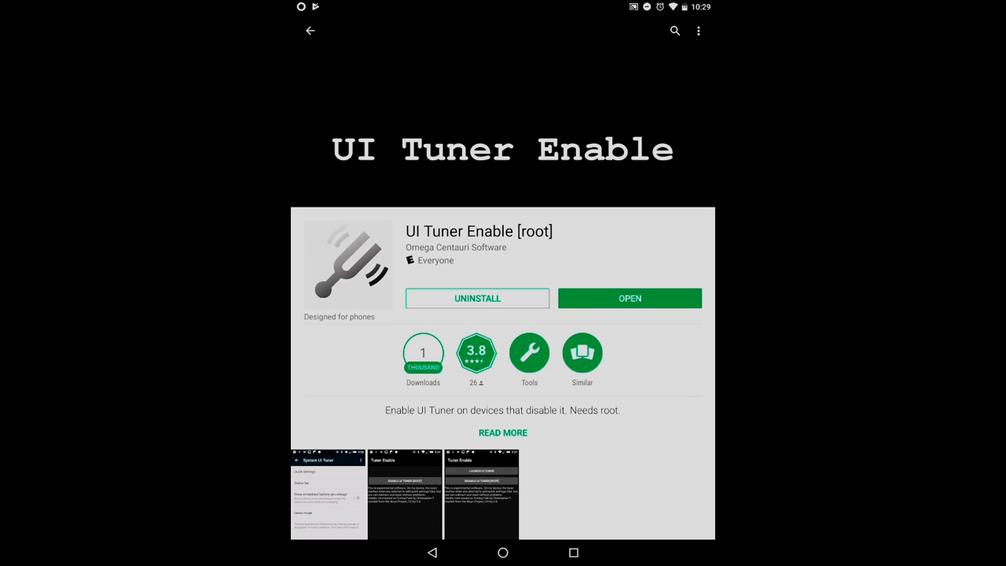
pyautogui.click(630, 298)
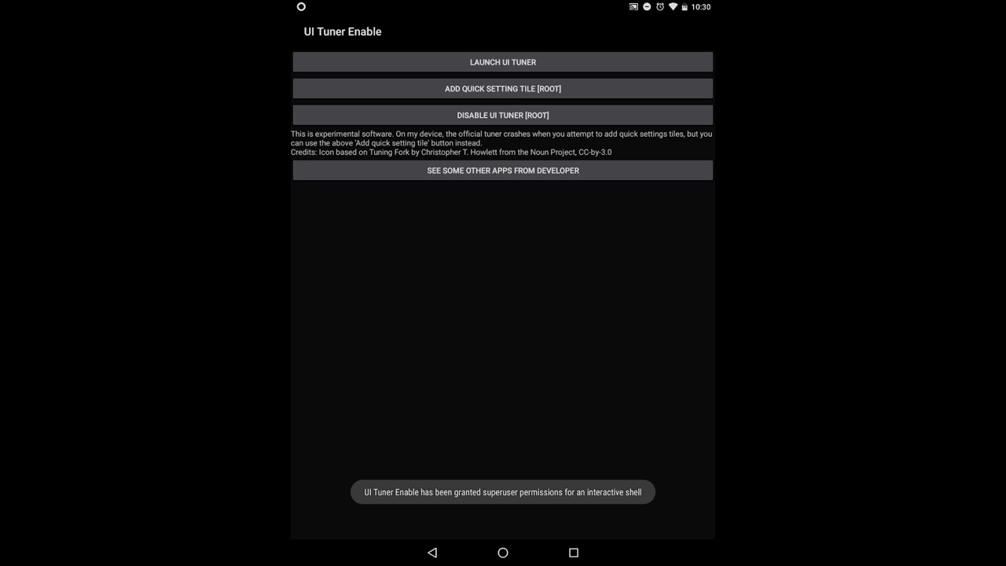
# Step: Return to the home screen after enabling the tuner with root granted
pyautogui.press('Home')
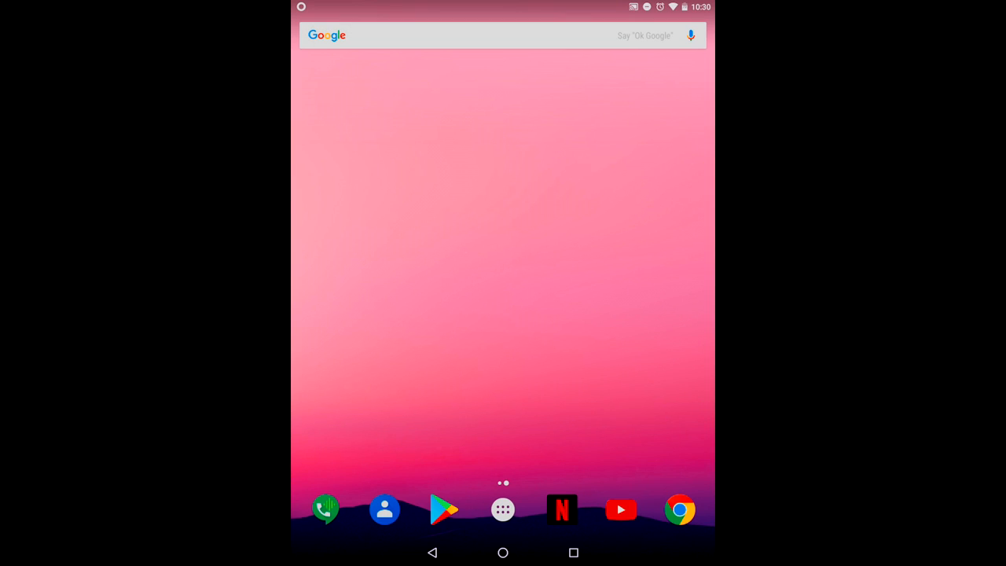
# Step: Clear the finished apps from Recents and bring up the full app drawer
pyautogui.click(574, 553)
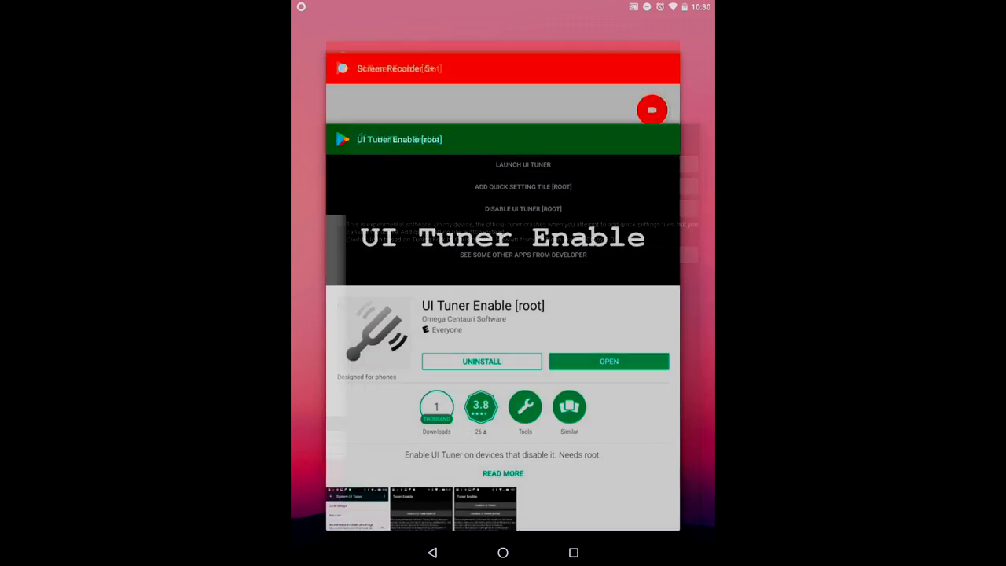
pyautogui.click(502, 553)
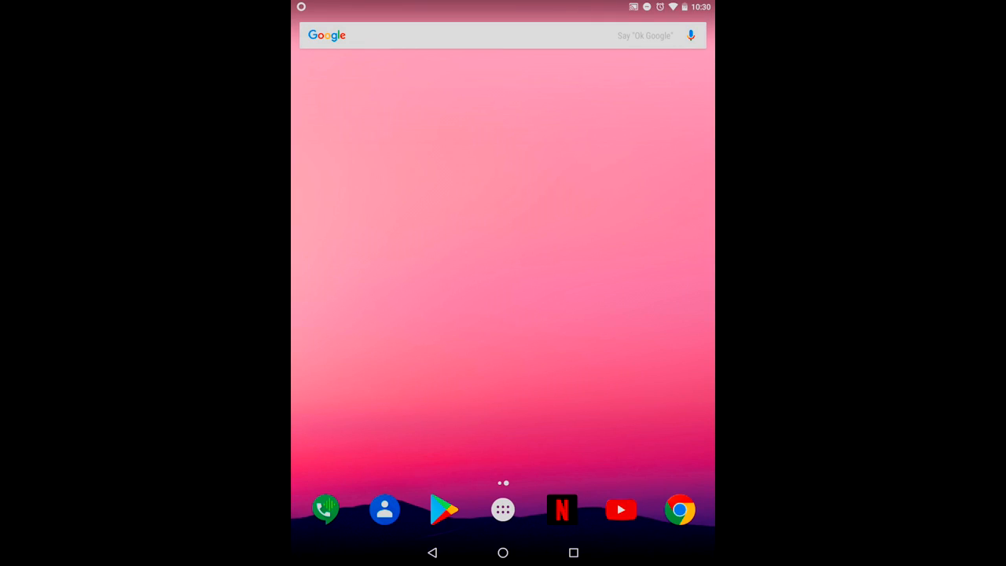
pyautogui.click(502, 509)
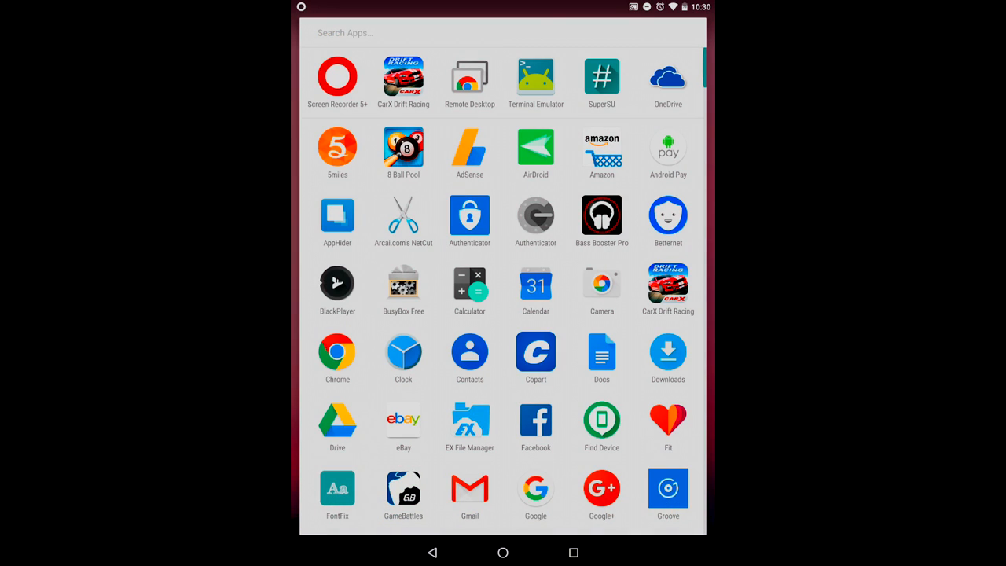
pyautogui.scroll(-15, 504, 283)
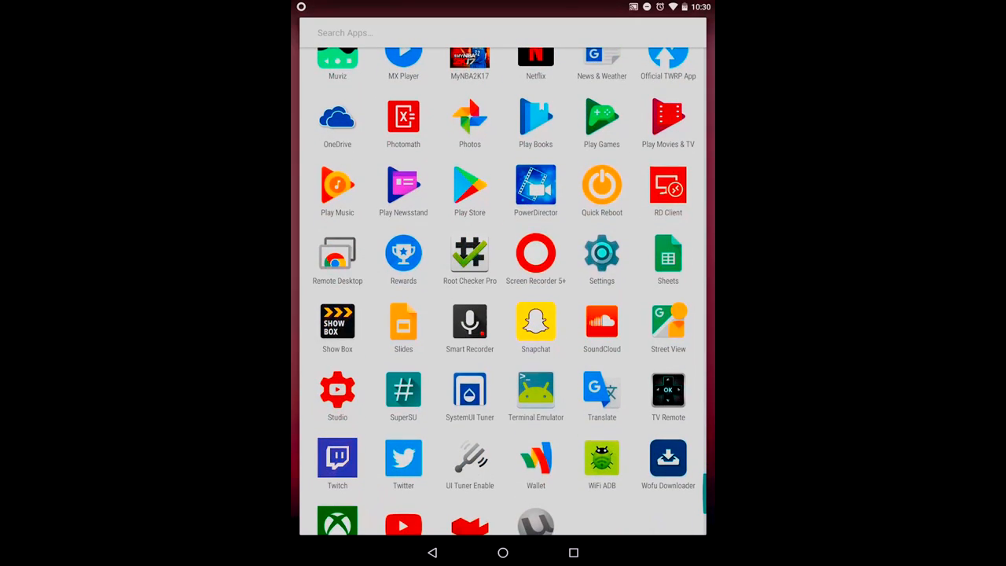
pyautogui.scroll(-2, 504, 283)
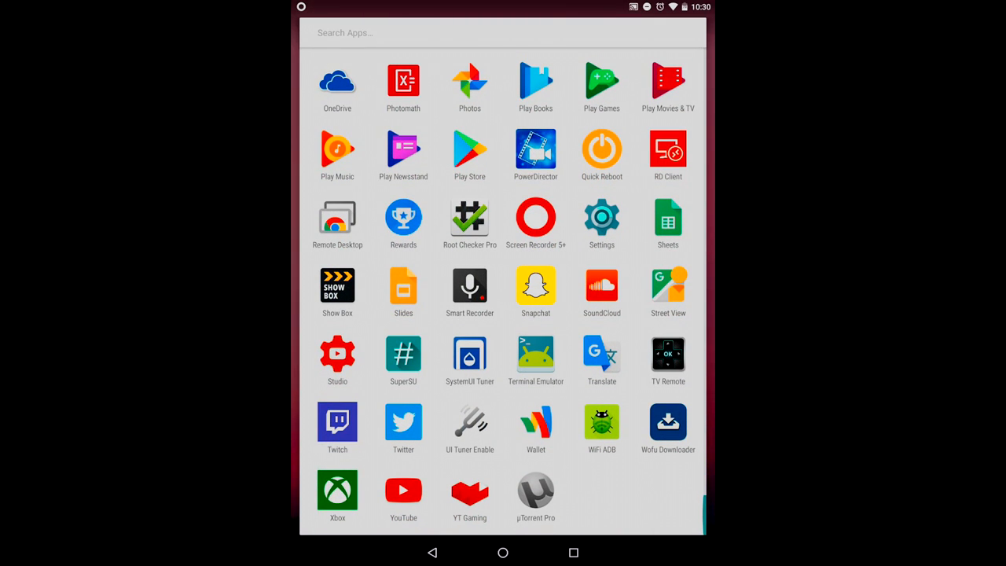
# Step: Enter Settings, dismiss the Do not disturb banner and reach the System UI Tuner entry
pyautogui.click(602, 219)
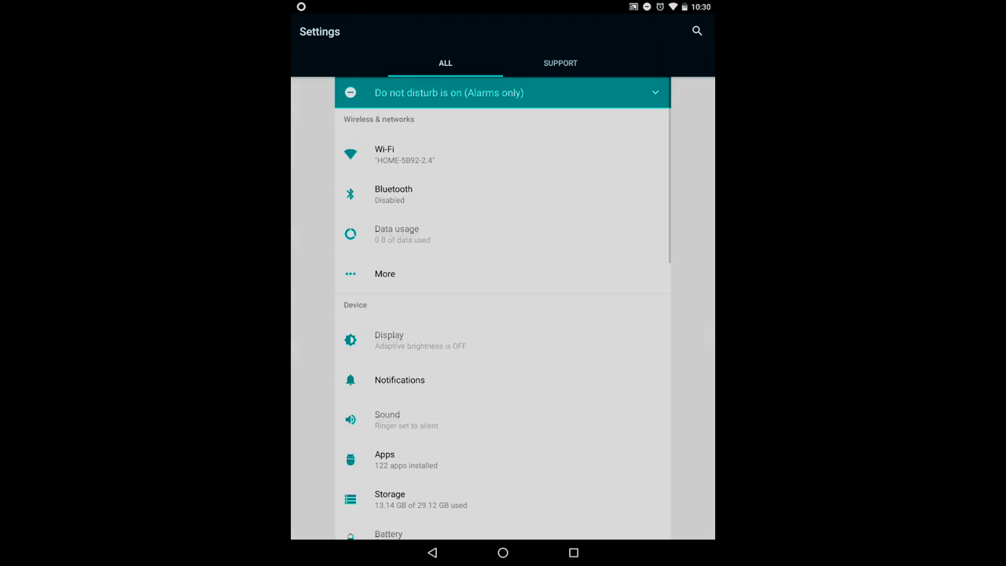
pyautogui.scroll(-15, 503, 314)
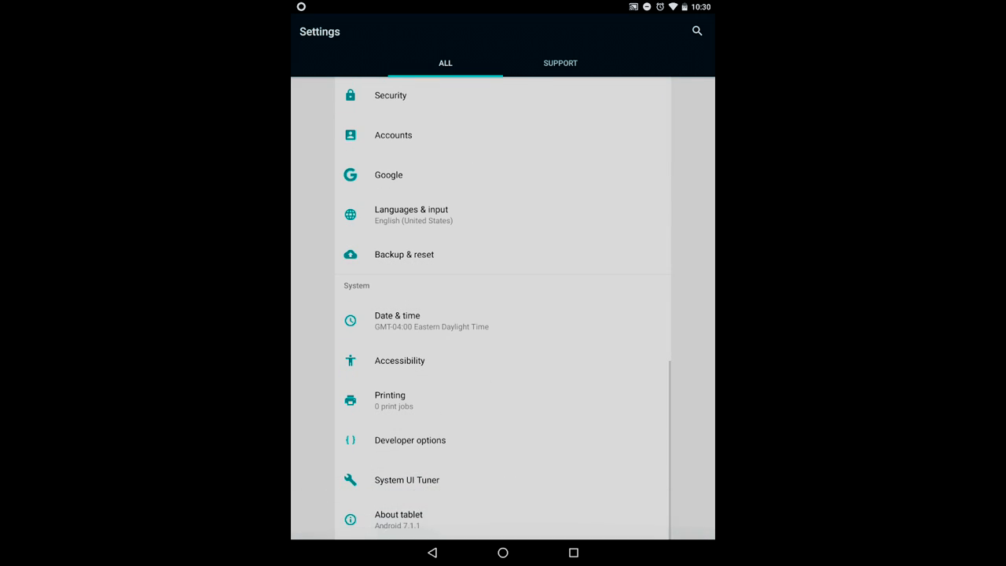
pyautogui.scroll(15, 503, 315)
pyautogui.click(560, 63)
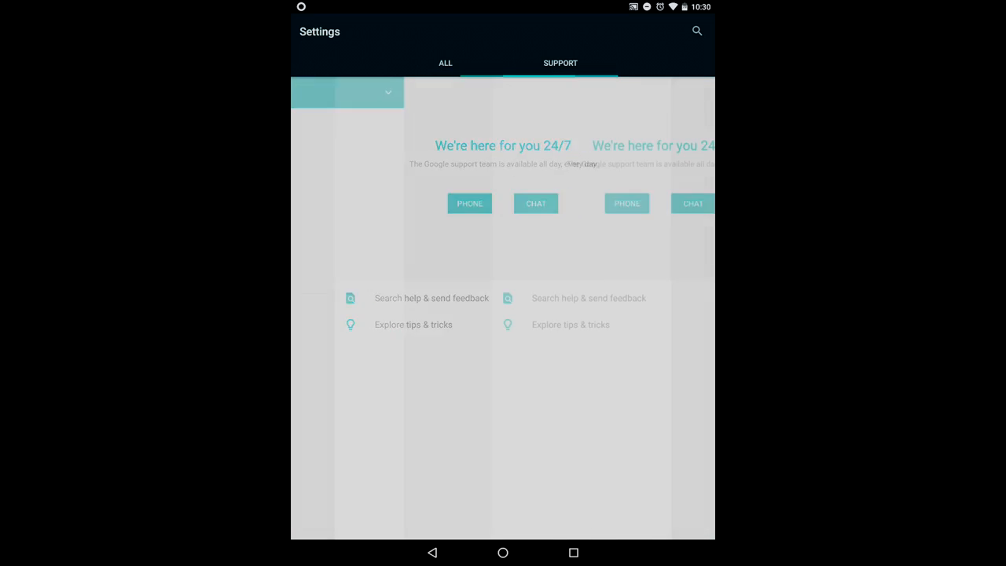
pyautogui.click(445, 63)
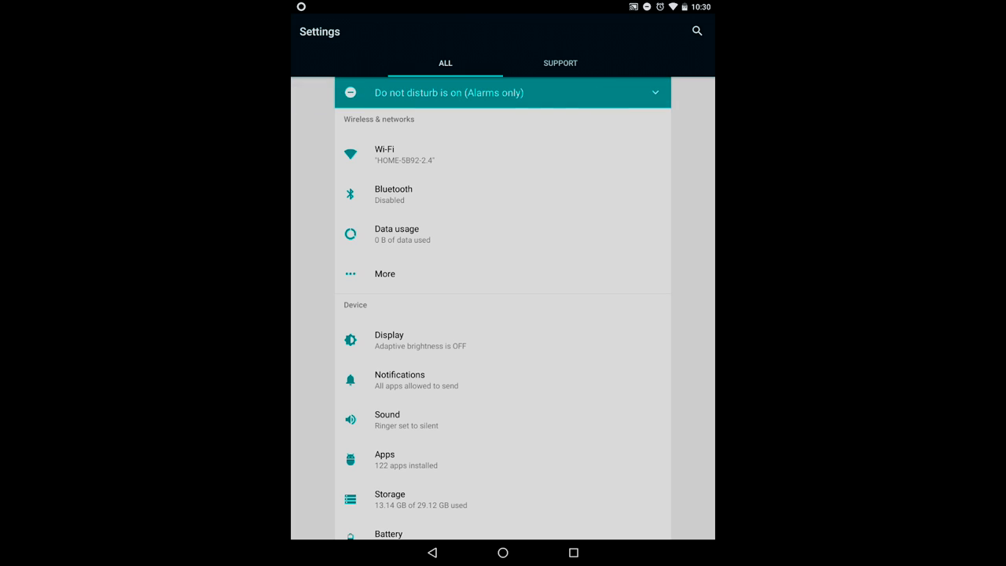
pyautogui.moveTo(503, 92); pyautogui.dragTo(315, 92)
pyautogui.scroll(-15, 503, 314)
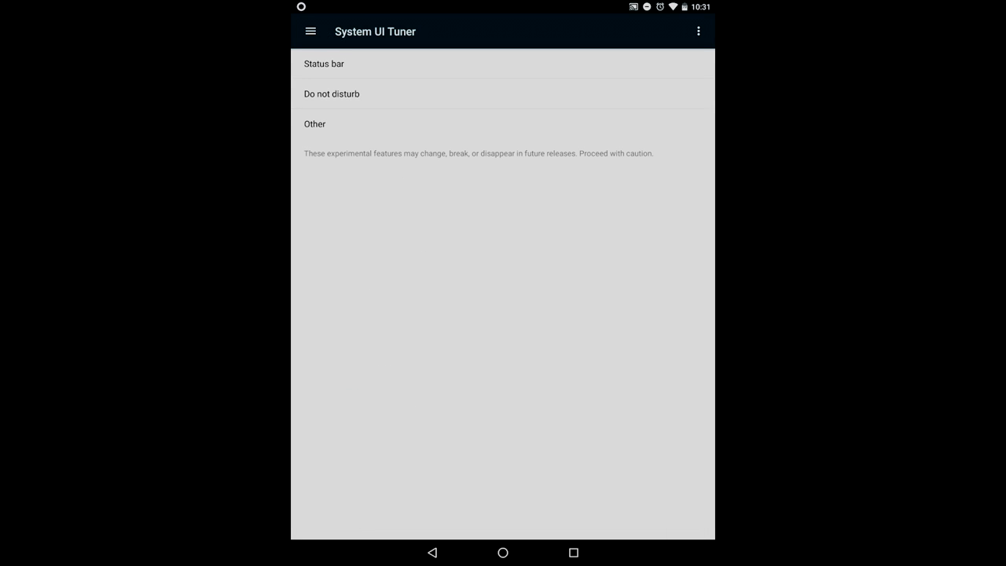
# Step: Glance at the Do not disturb options, then enter the Status bar options
pyautogui.click(393, 94)
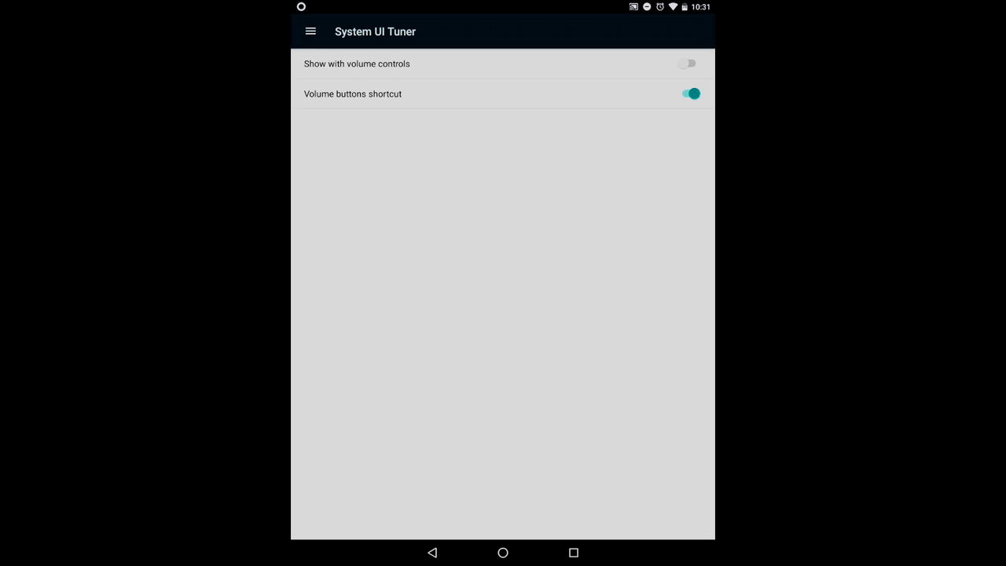
pyautogui.click(432, 552)
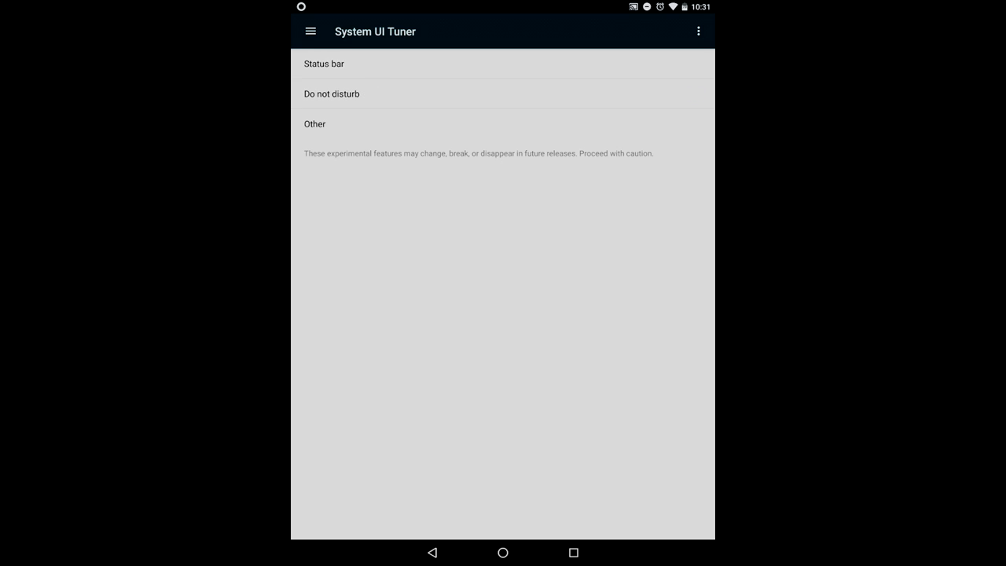
pyautogui.click(393, 64)
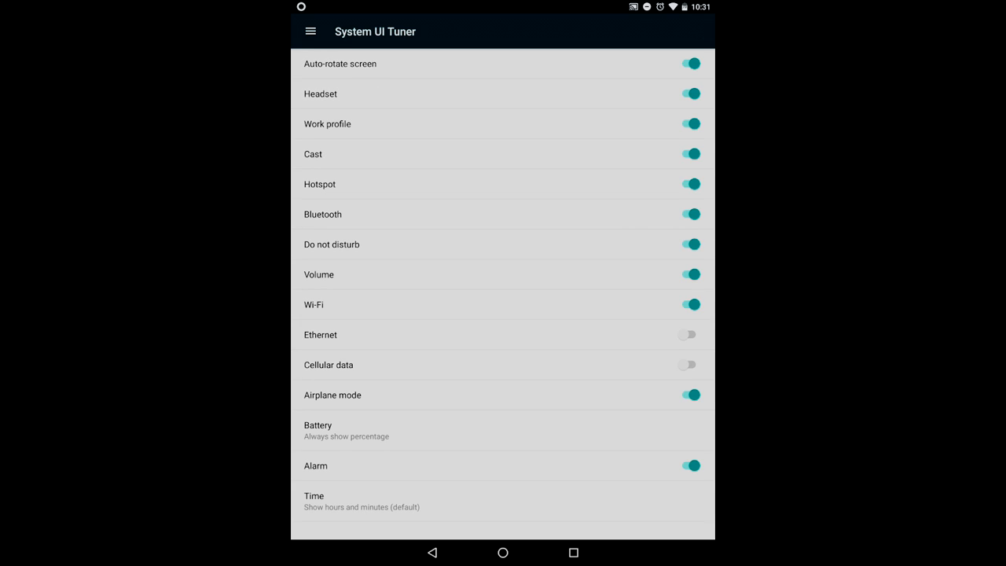
pyautogui.click(503, 500)
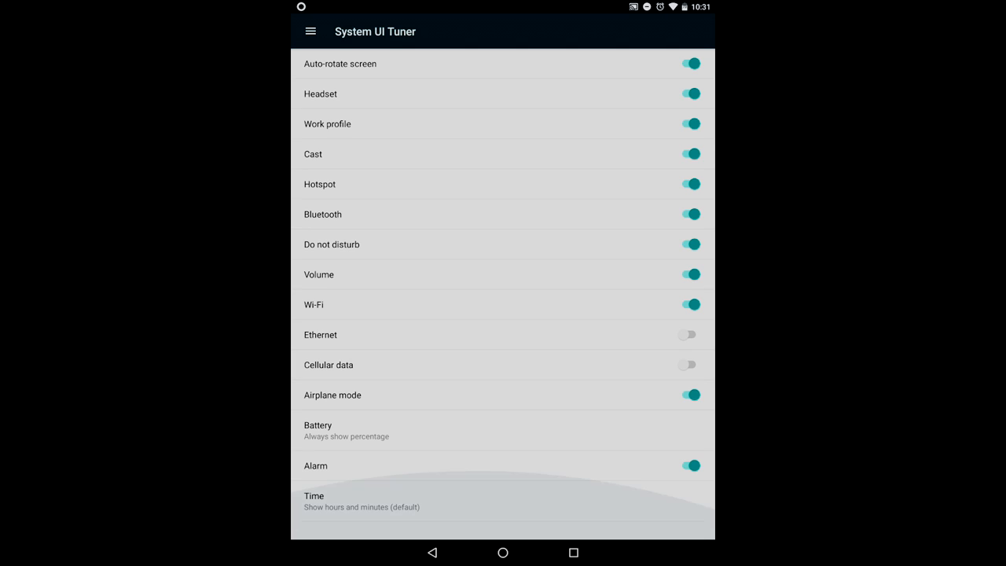
# Step: Set Battery to Always show percentage and leave the clock display unchanged
pyautogui.click(393, 430)
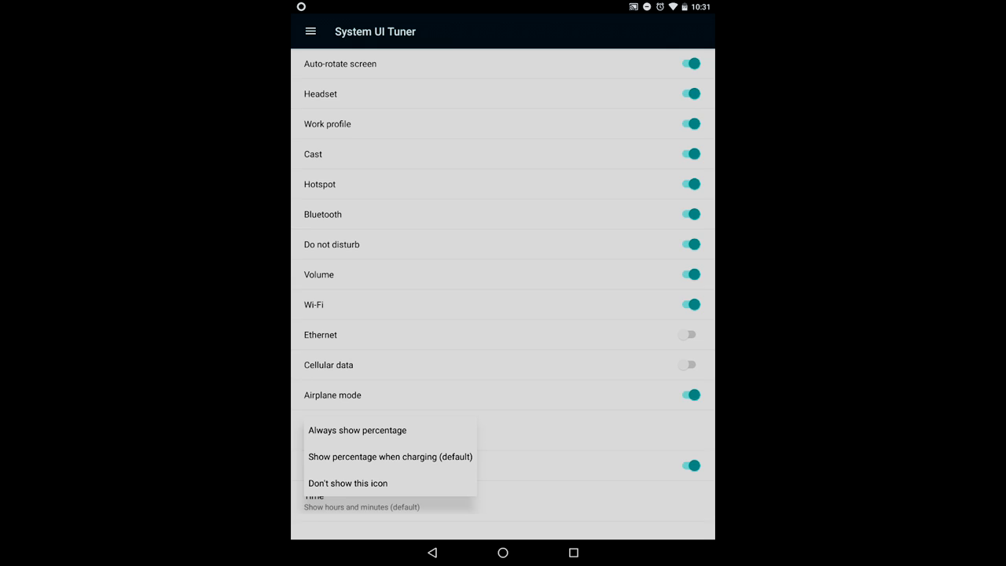
pyautogui.click(357, 430)
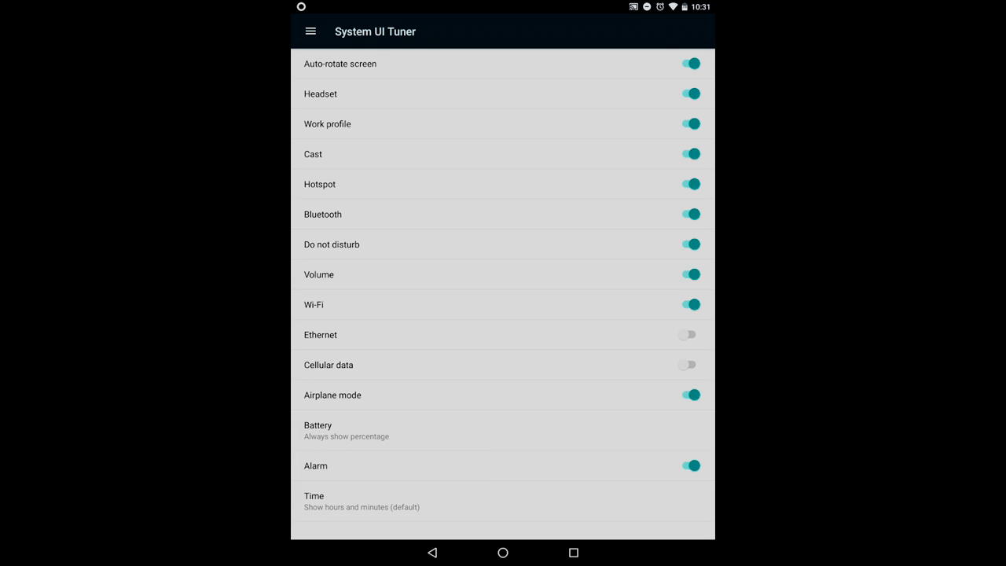
pyautogui.click(362, 501)
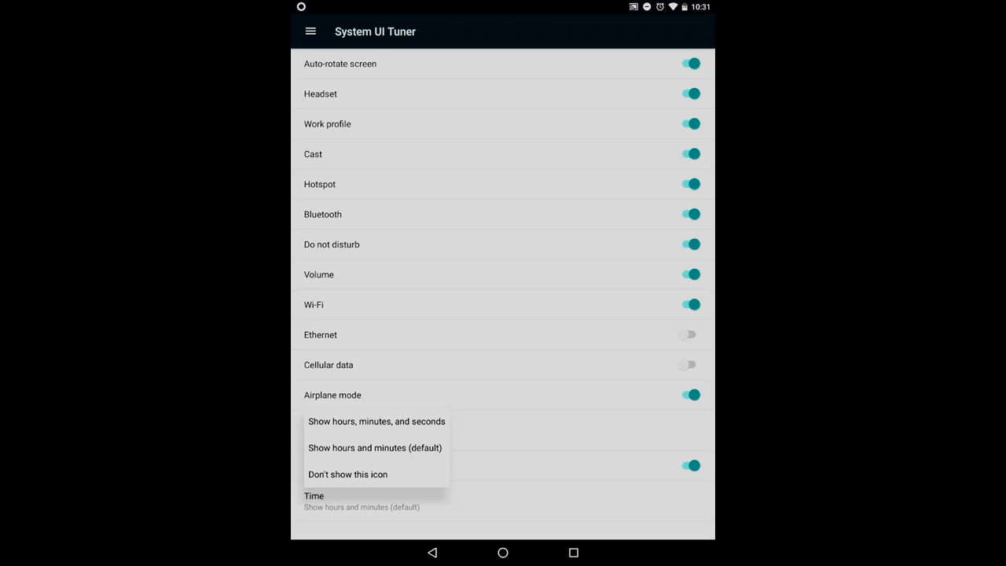
pyautogui.press('Escape')
pyautogui.press('Escape')
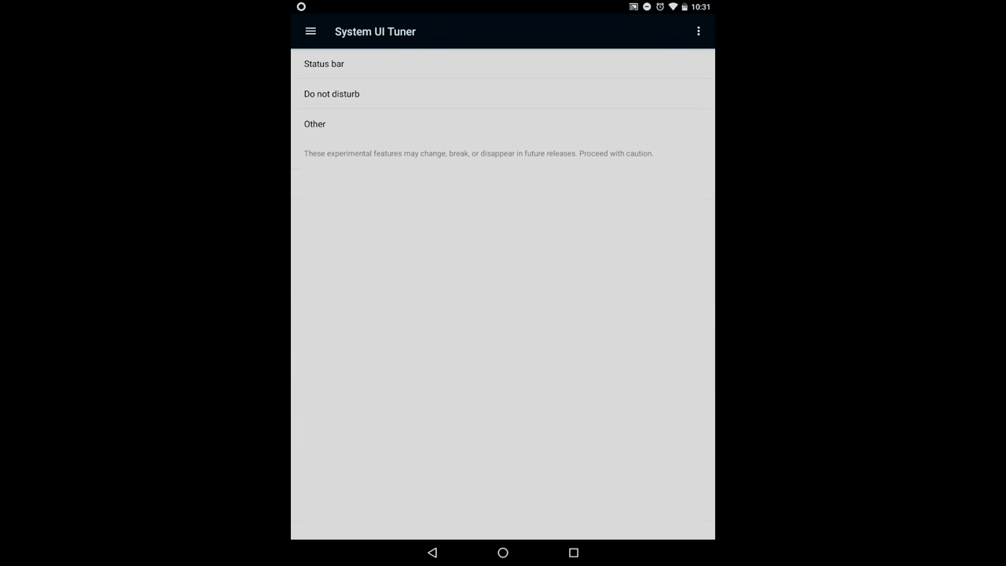
# Step: View the Other tuner section with Power notification controls
pyautogui.click(315, 123)
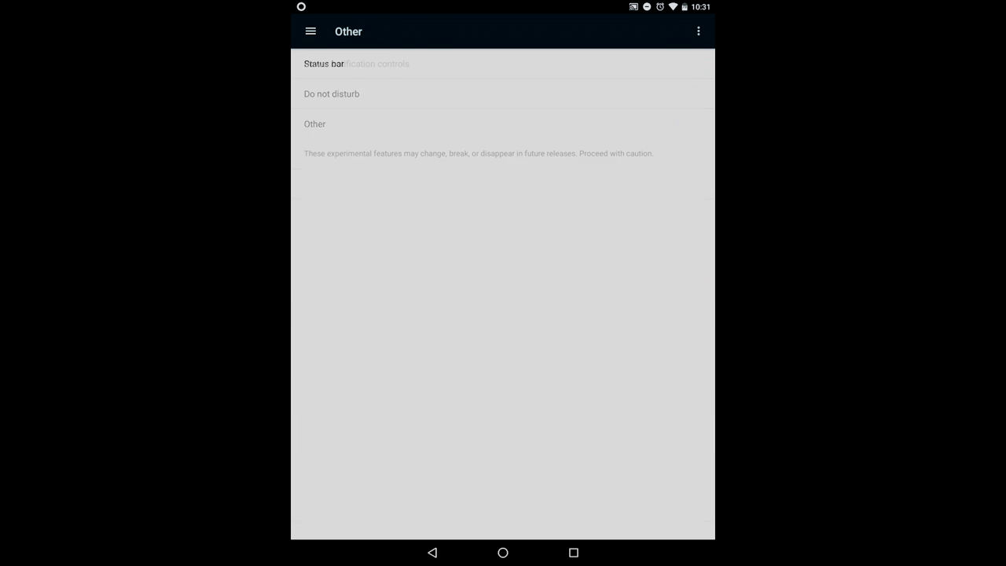